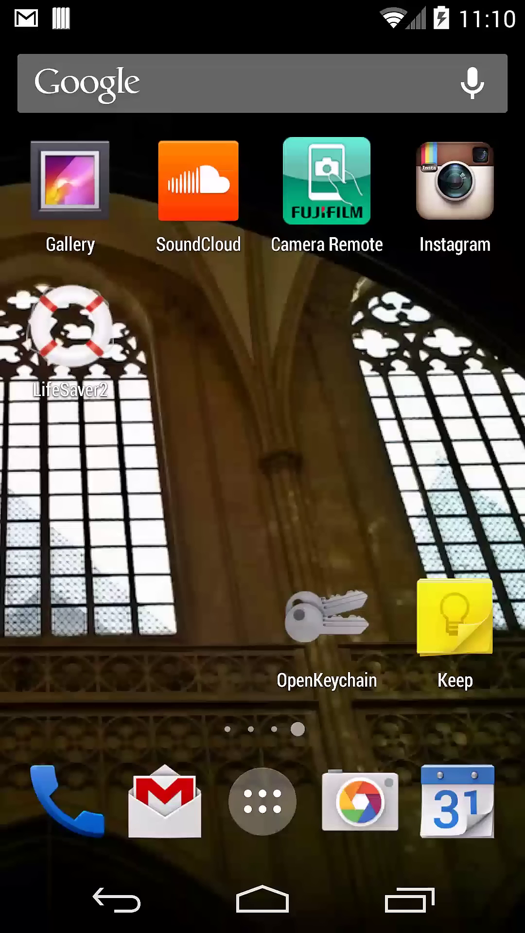
Launch OpenKeychain from the home screen to show its key list with one personal key.
left_click(326, 616)
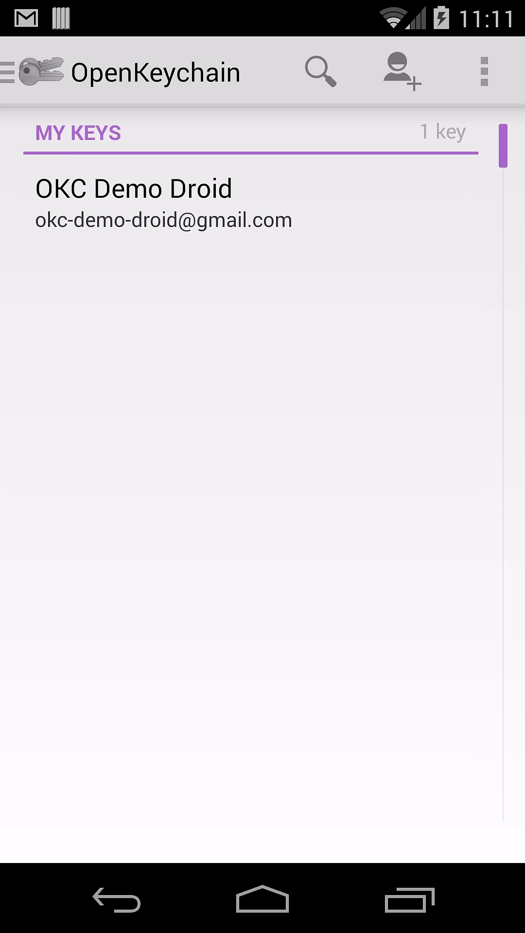
Run a cloud key search for 'Tim Bray' from the add-key import screen.
left_click(403, 71)
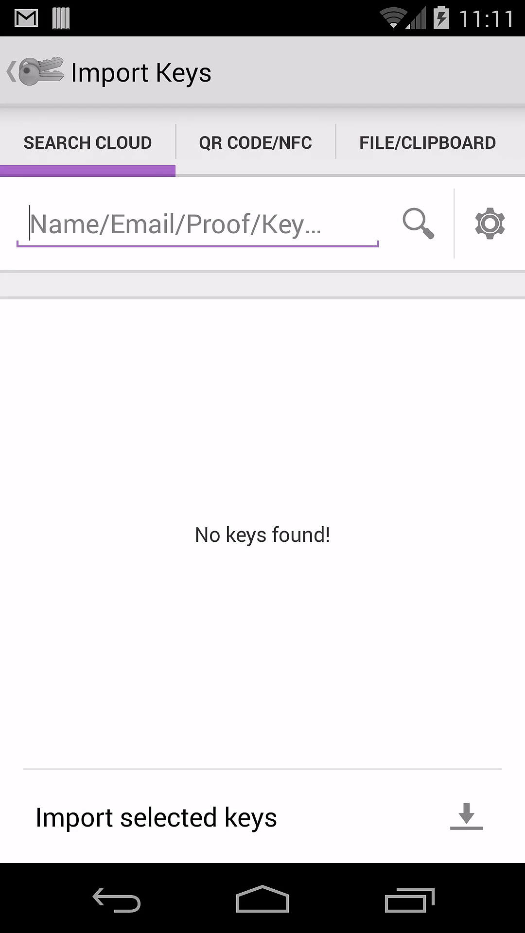
left_click(299, 224)
type("t")
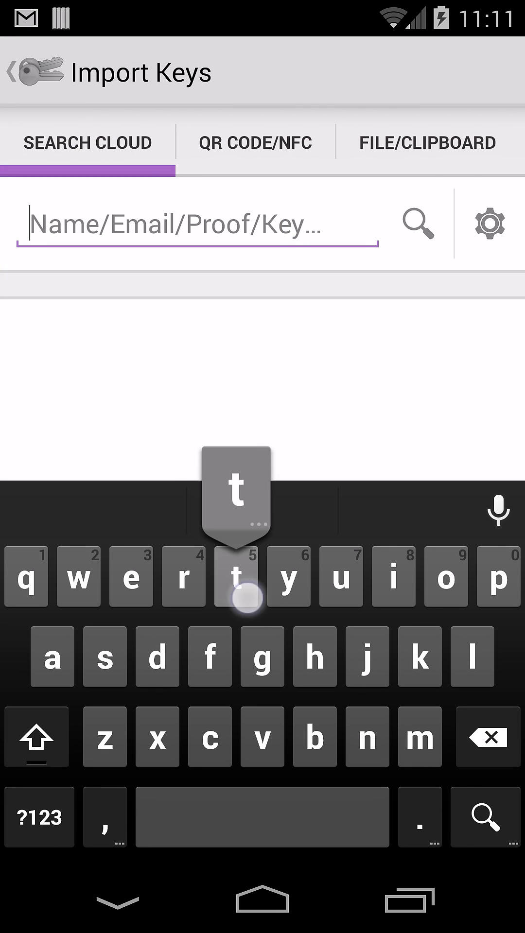
type("im")
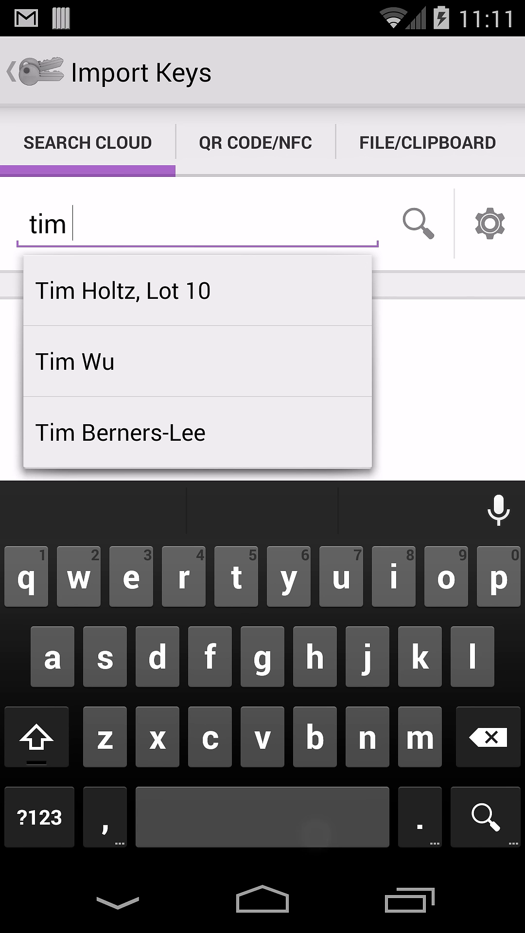
type(" b")
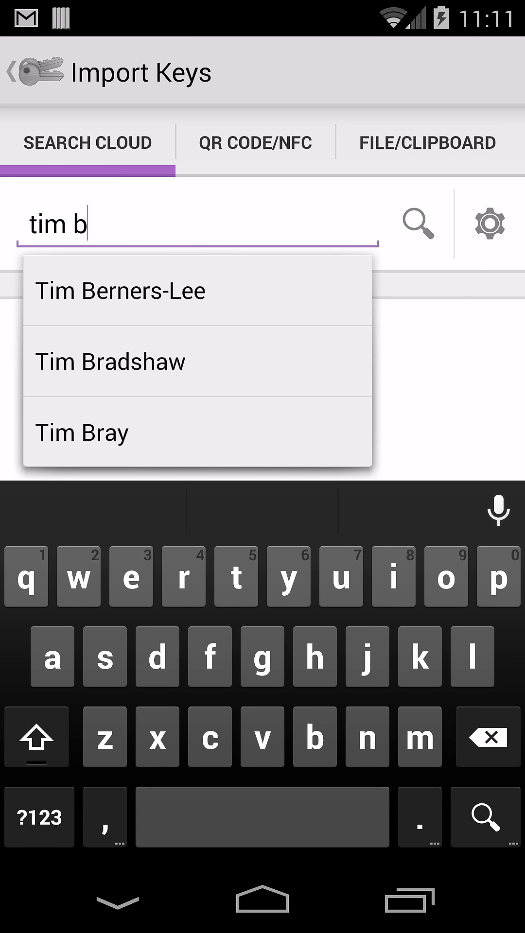
left_click(82, 433)
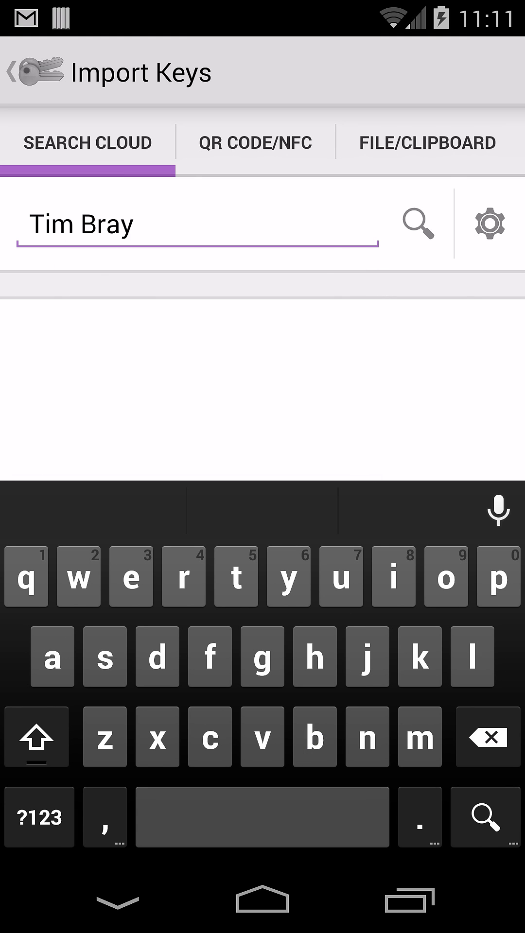
left_click(418, 224)
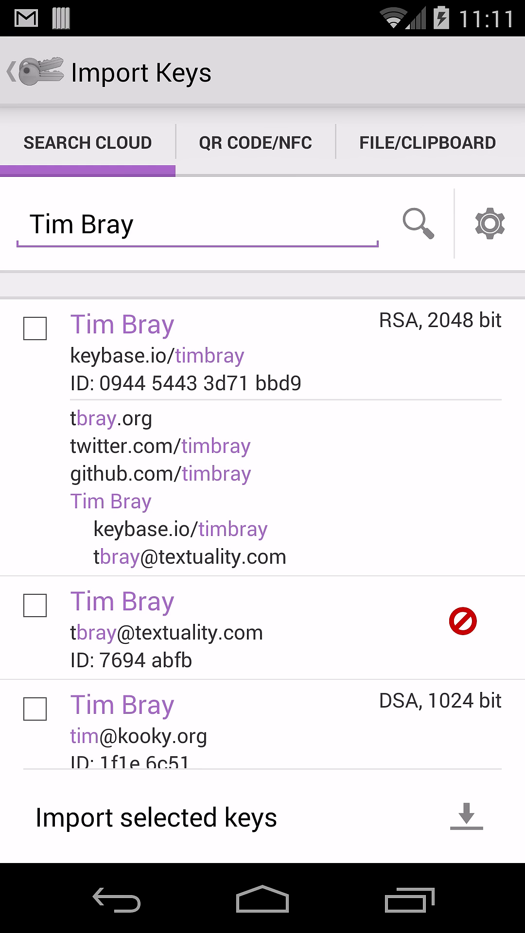
scroll(262, 533, "down", 1)
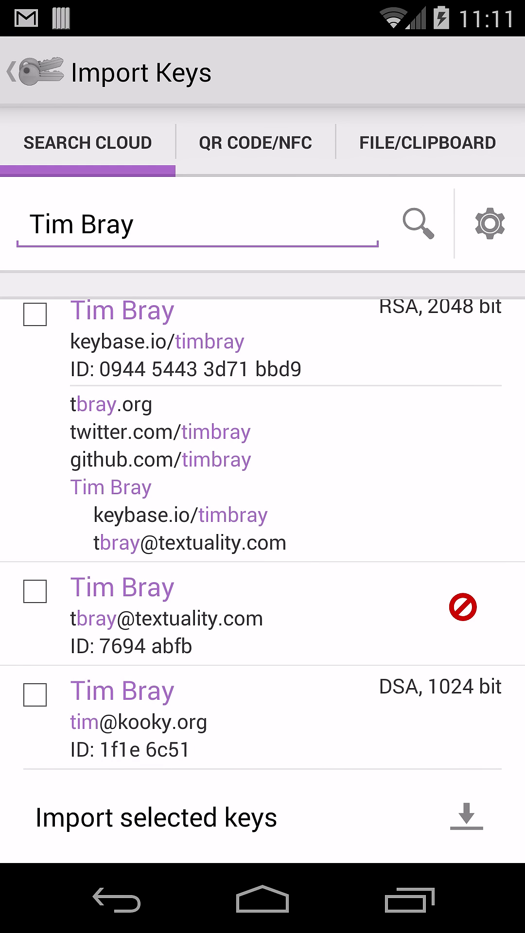
scroll(277, 581, "up", 1)
Import Tim Bray's RSA 2048-bit key and return to the key list.
left_click(35, 328)
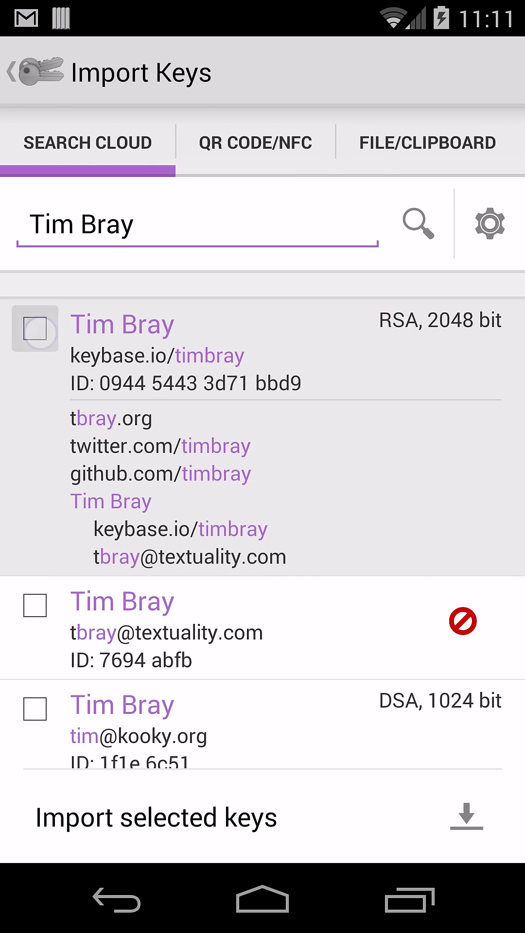
left_click(263, 817)
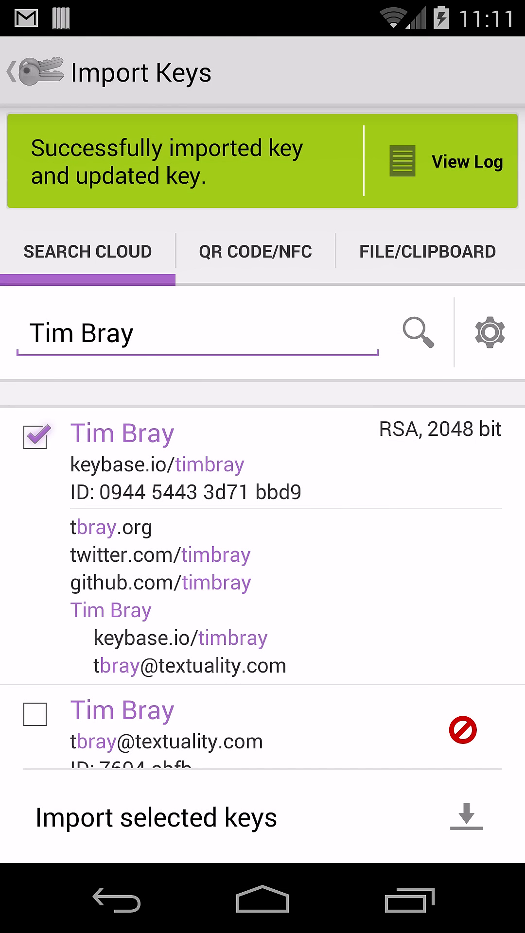
left_click(118, 901)
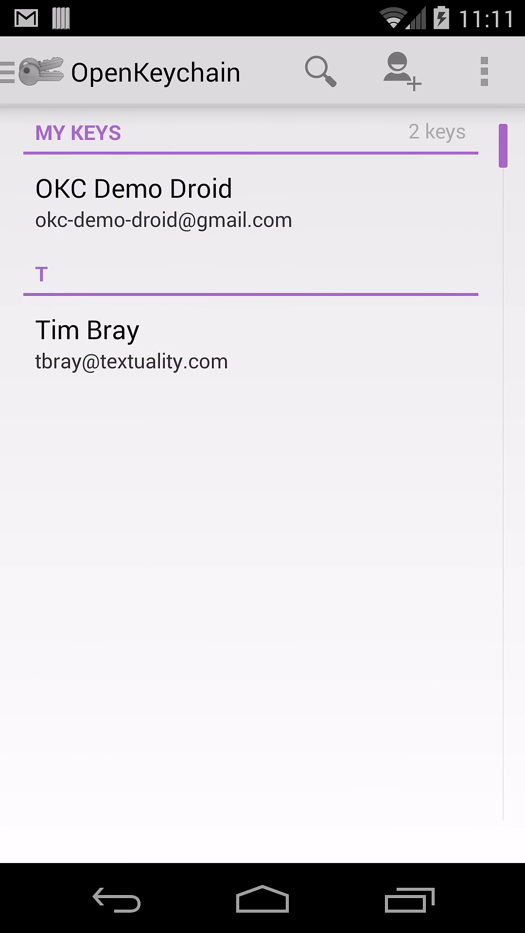
Switch to Keep and bring up share options for the 'Crypto Love!' note.
left_click(410, 901)
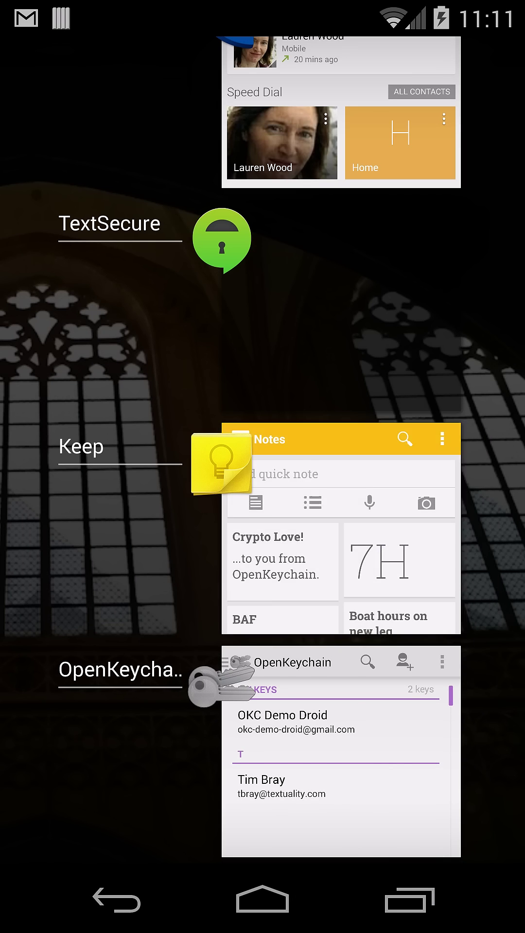
left_click(341, 529)
left_click(136, 335)
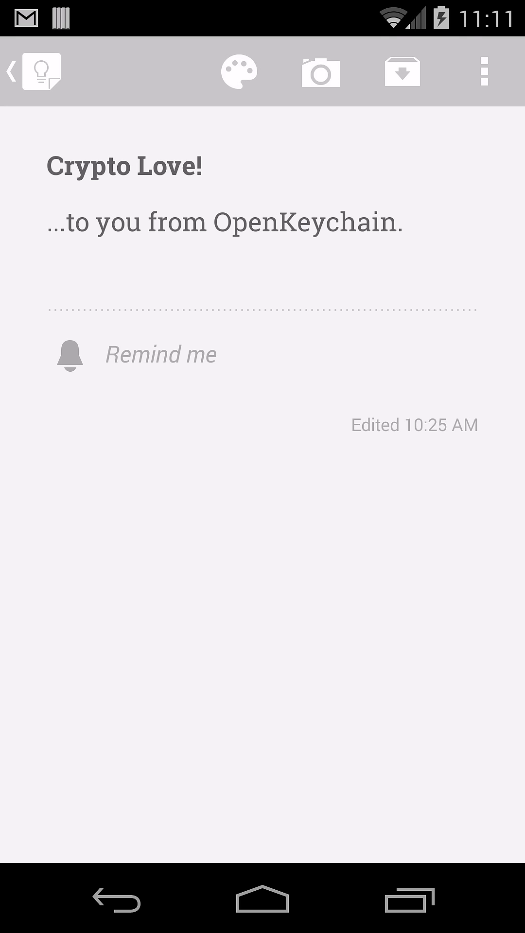
left_click(500, 88)
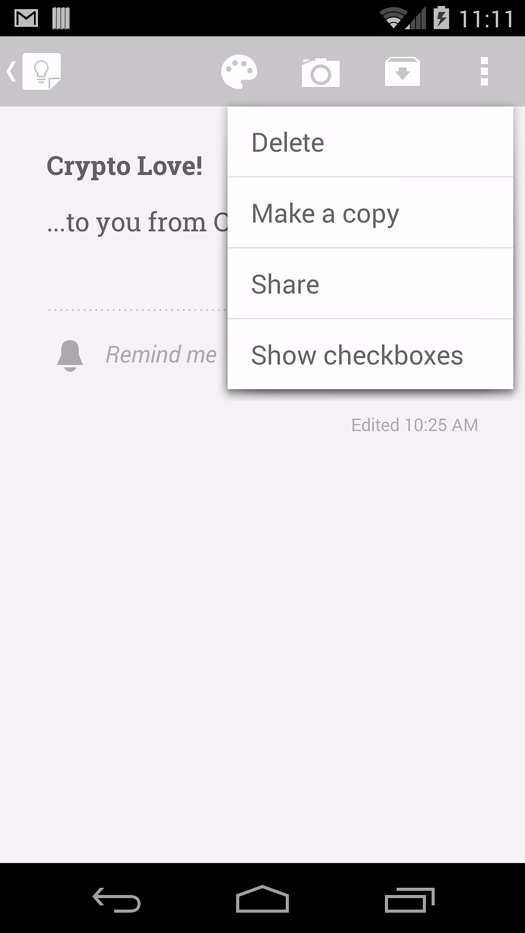
left_click(426, 292)
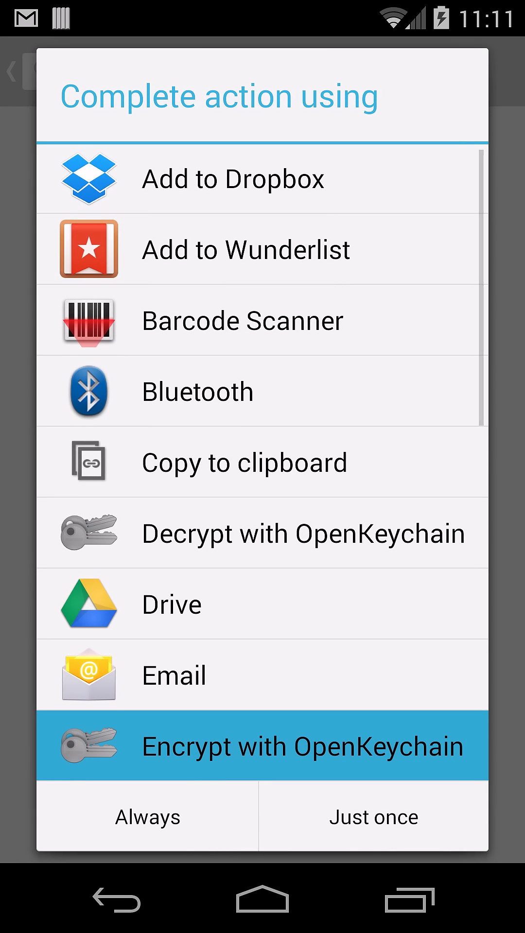
Encrypt the note to Tim Bray, signed with the OKC Demo Droid key, for sharing.
left_click(374, 817)
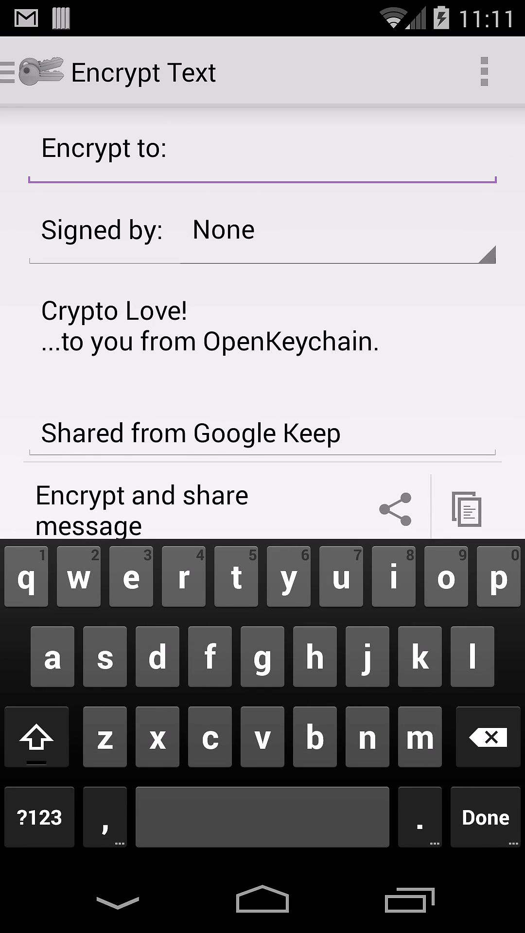
type("ti")
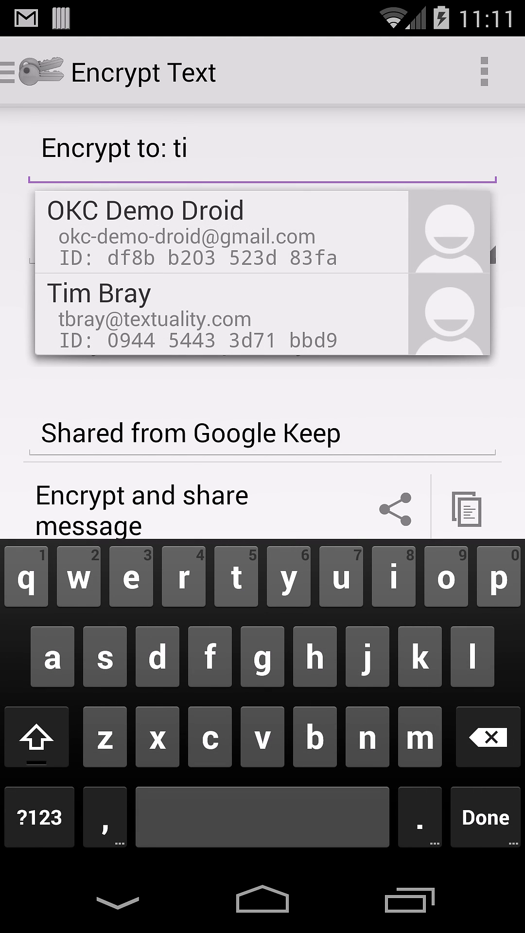
left_click(218, 317)
left_click(336, 231)
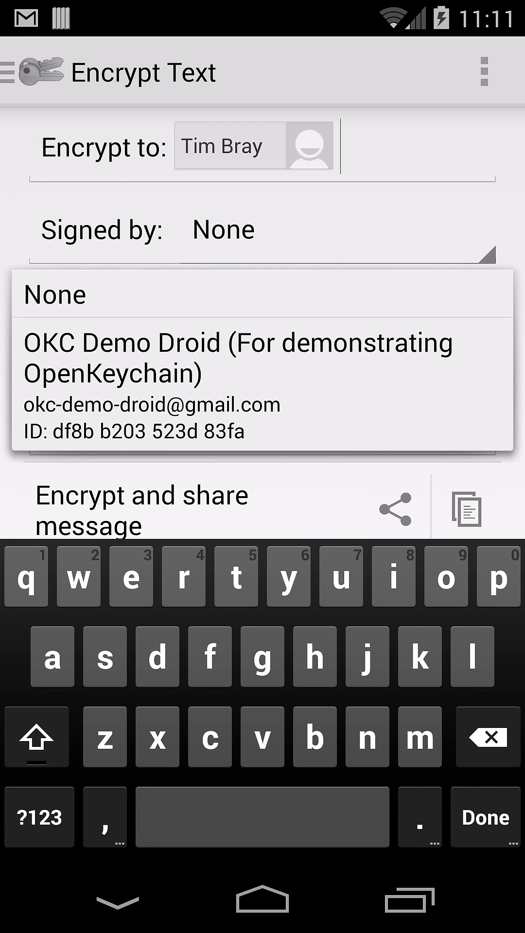
left_click(237, 380)
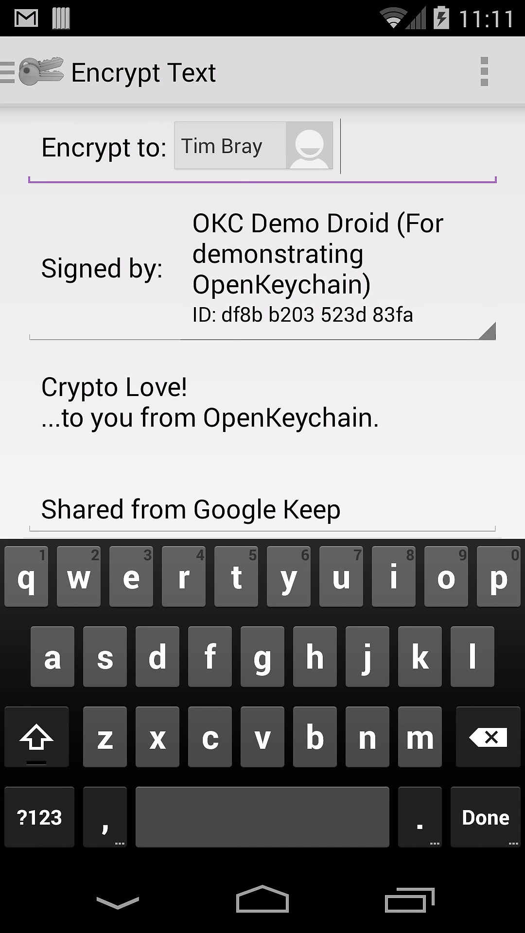
left_click(117, 903)
left_click(142, 817)
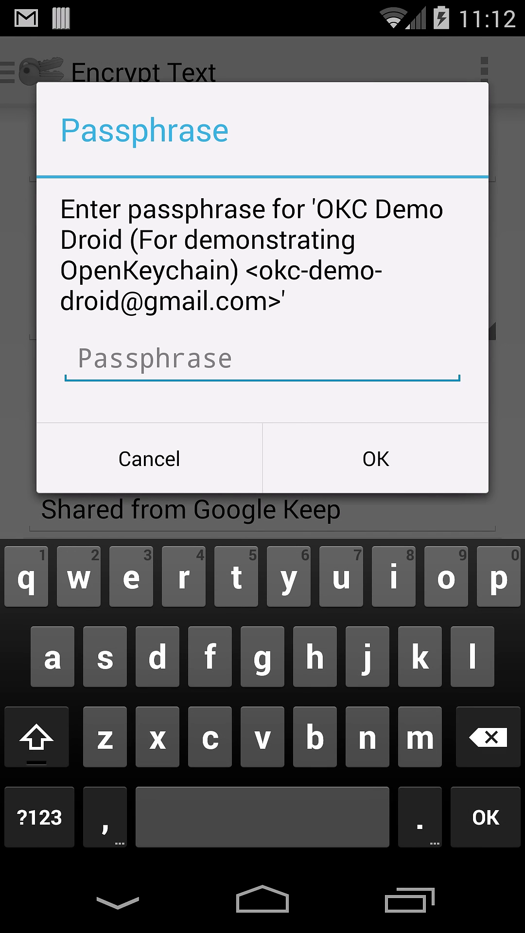
Enter and confirm the OKC Demo Droid key's passphrase.
left_click(280, 367)
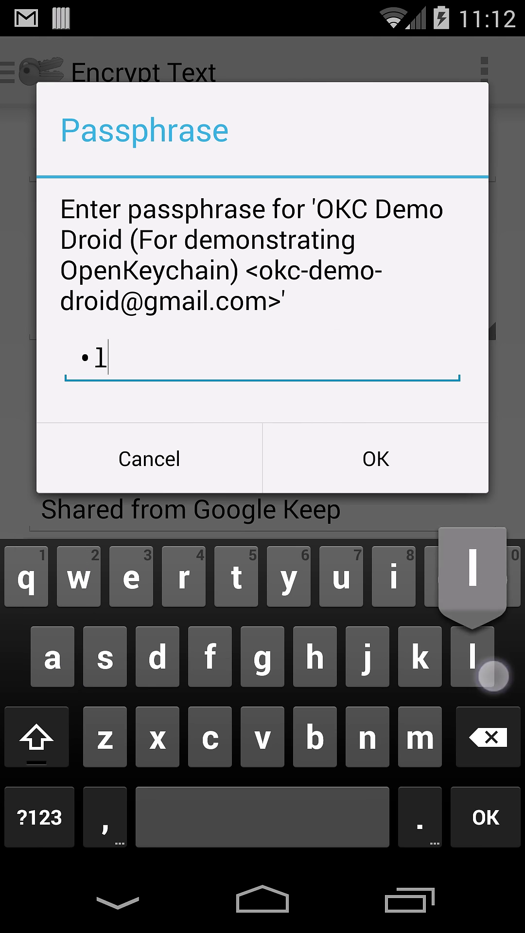
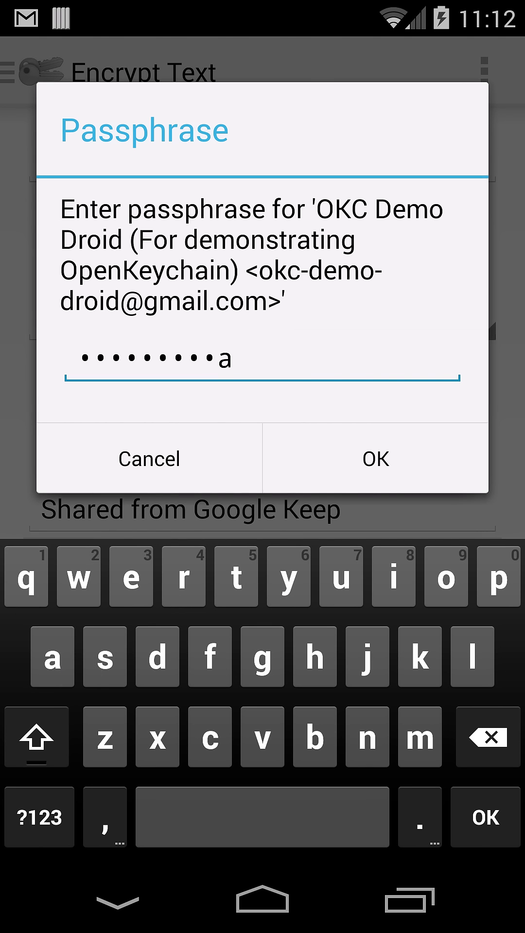
left_click(428, 469)
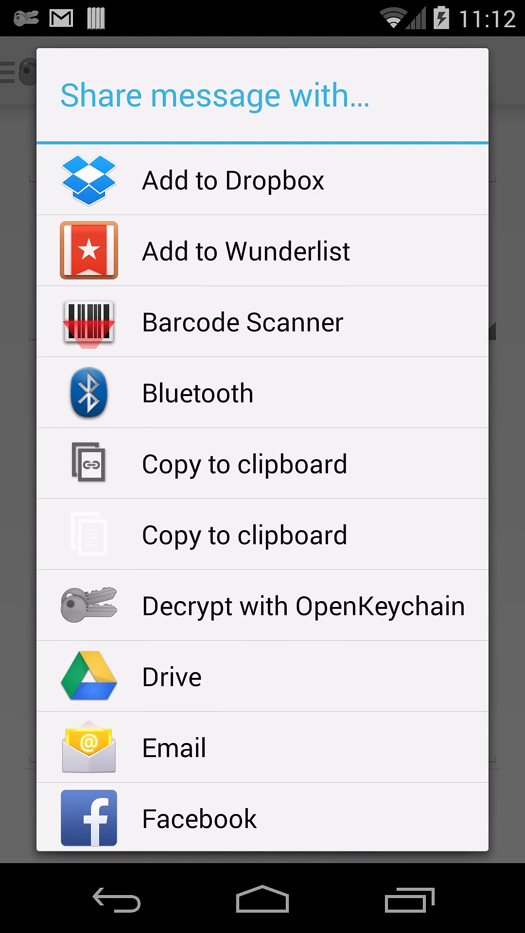
left_click_drag(316, 733, 341, 291)
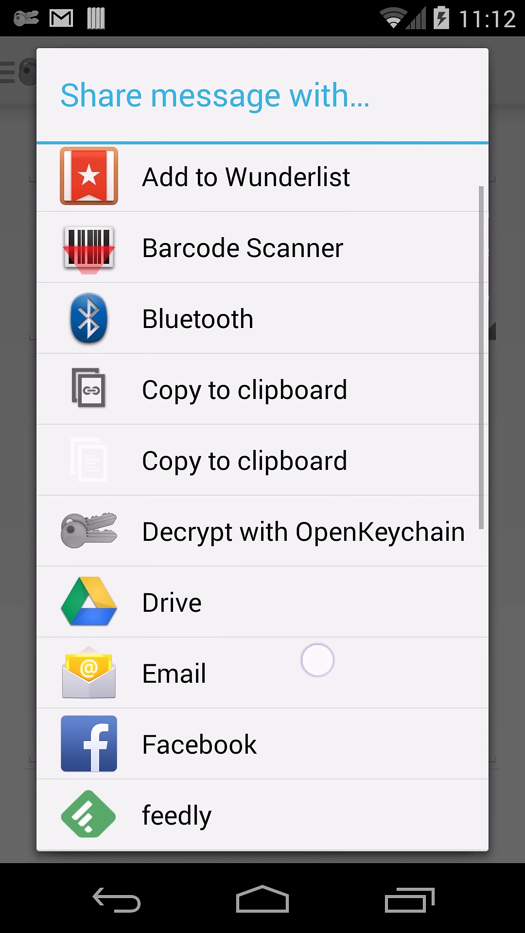
Share the encrypted, signed message to Gmail from the app list.
left_click(294, 480)
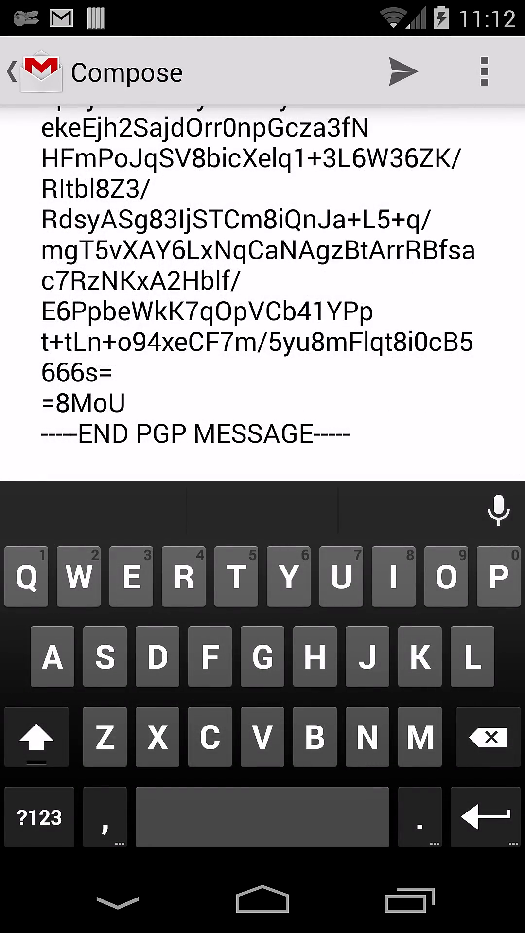
scroll(263, 292, "up", 15)
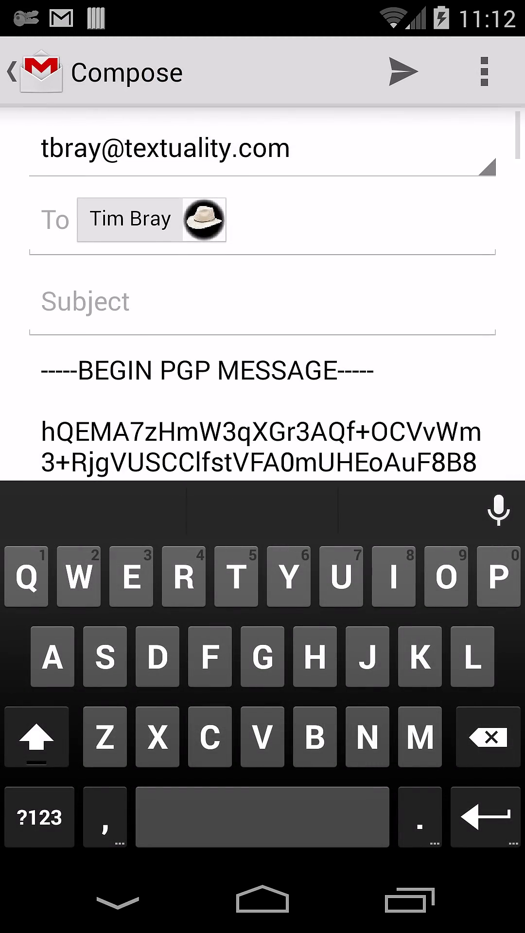
Give the Gmail draft to Tim Bray the subject 'Secret!'.
left_click(202, 302)
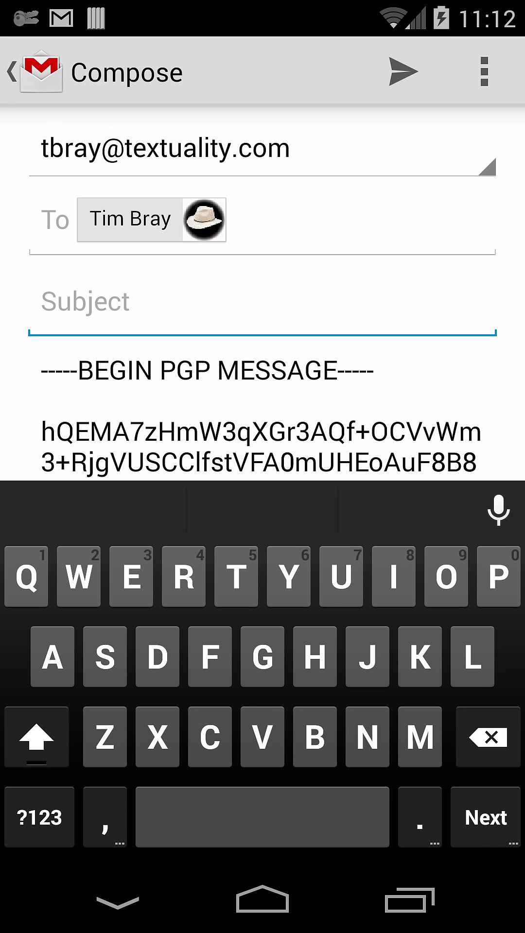
type("Sec")
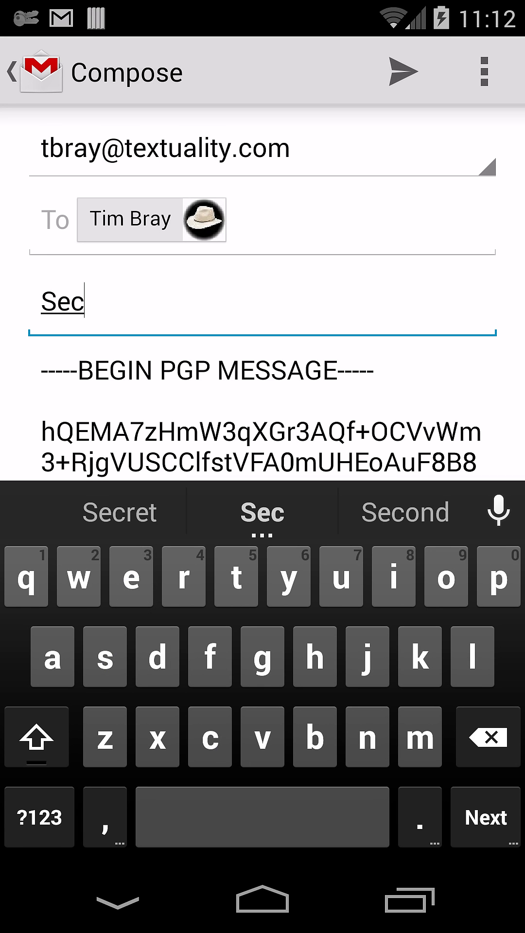
type("ret")
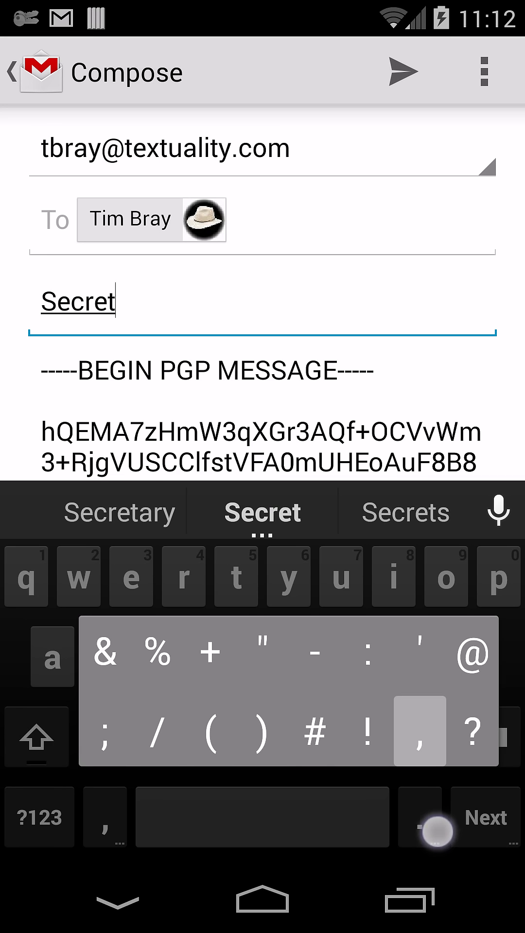
type("!")
left_click(117, 903)
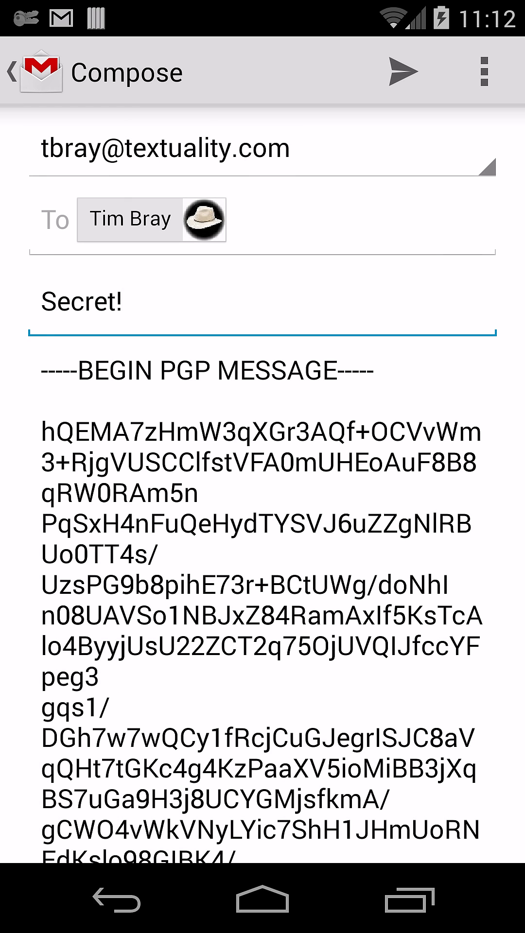